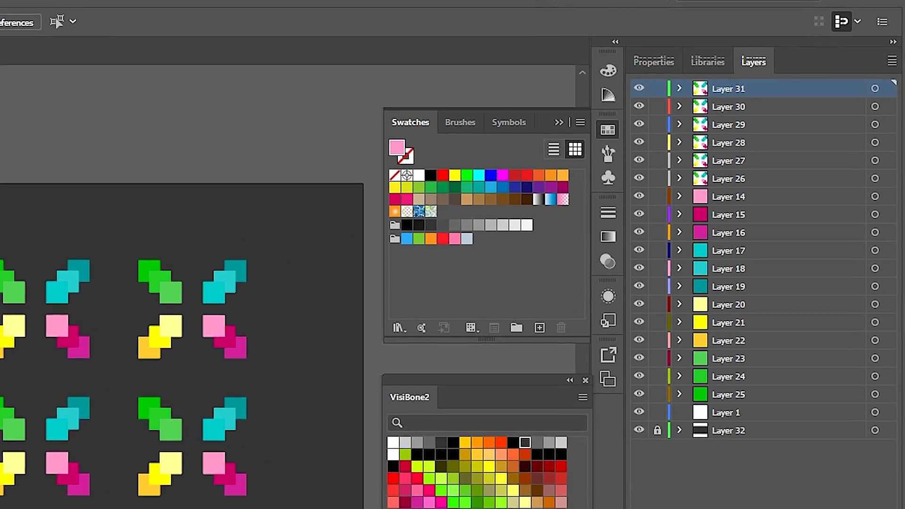
- Examine which layers hold the small icons and the large pink, yellow and turquoise square groups
left_click(728, 179, "shift")
left_click_drag(199, 172, 580, 383)
left_click(807, 120)
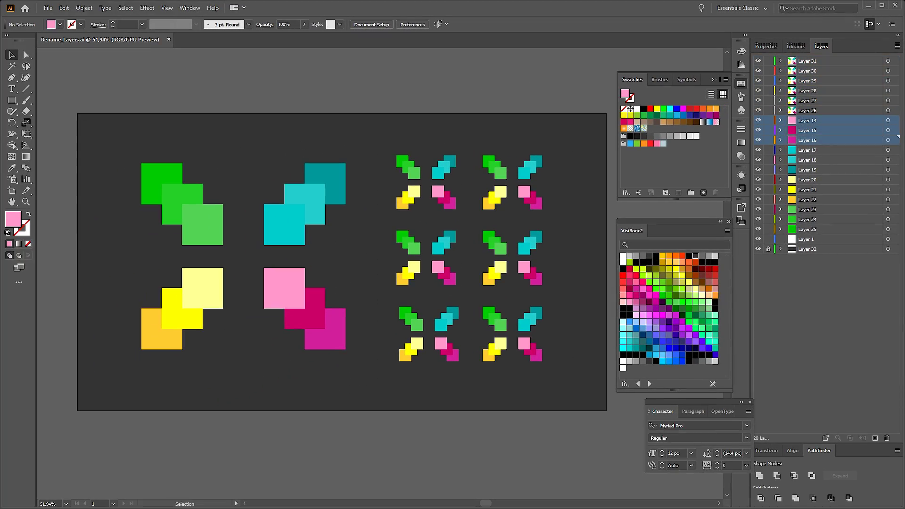
left_click_drag(248, 257, 358, 363)
left_click_drag(114, 258, 250, 367)
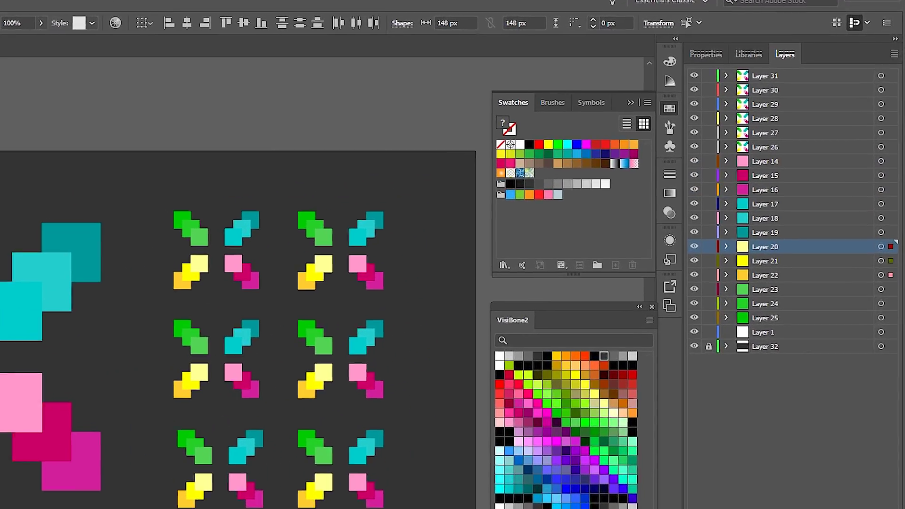
mouse_move(0, 213)
left_mouse_down()
mouse_move(3, 349)
mouse_move(109, 348)
left_mouse_up()
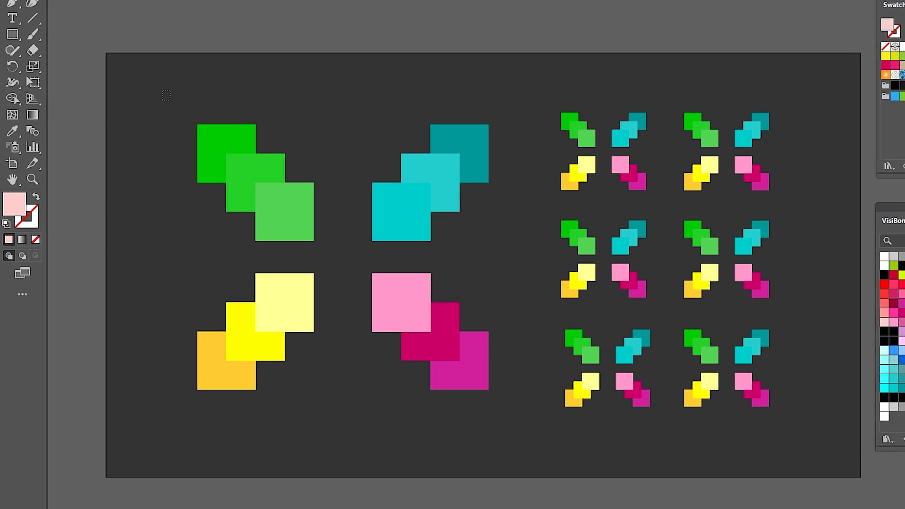
- Select the three large green squares and run the layer-renaming script, replacing "Layer" with "Green Squares" in their layer names
left_click_drag(170, 100, 298, 215)
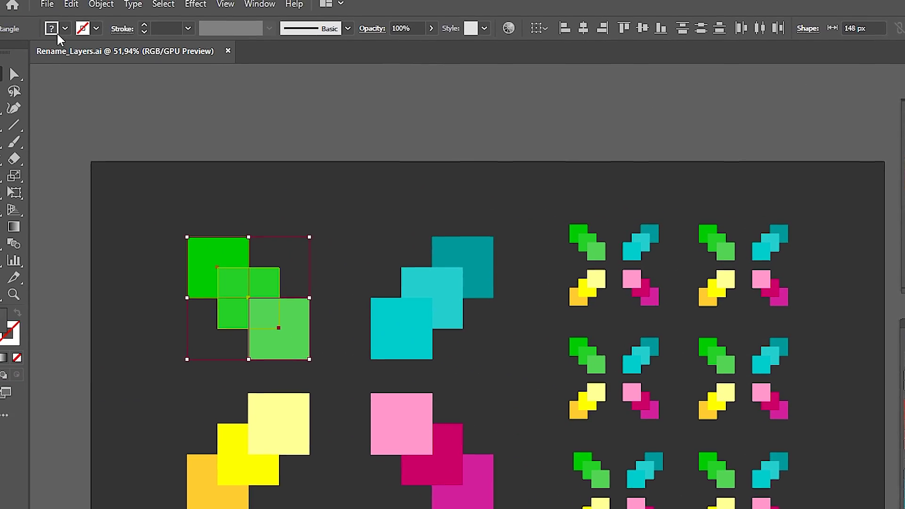
left_click(47, 6)
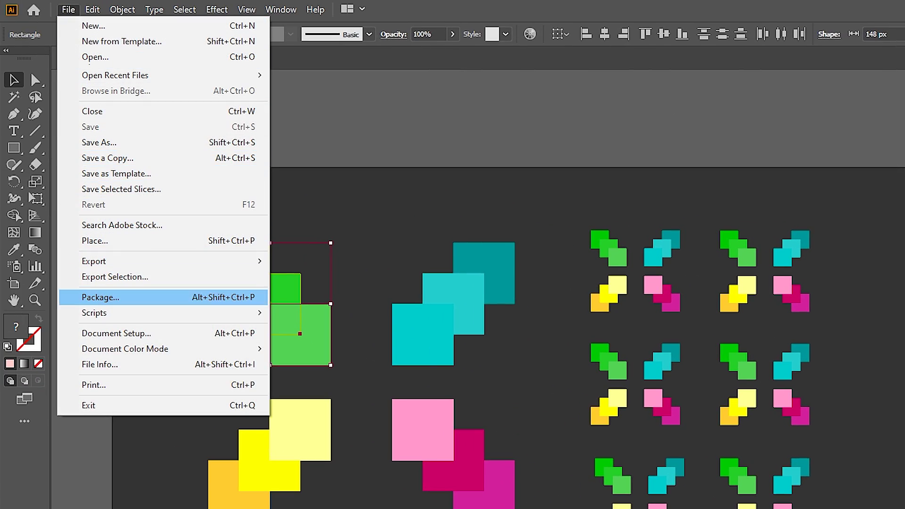
mouse_move(142, 313)
left_click(318, 344)
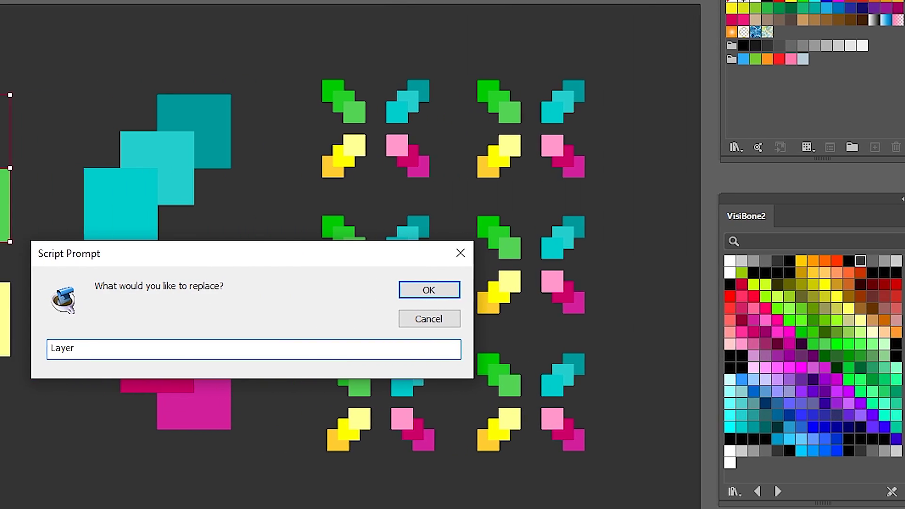
key("Return")
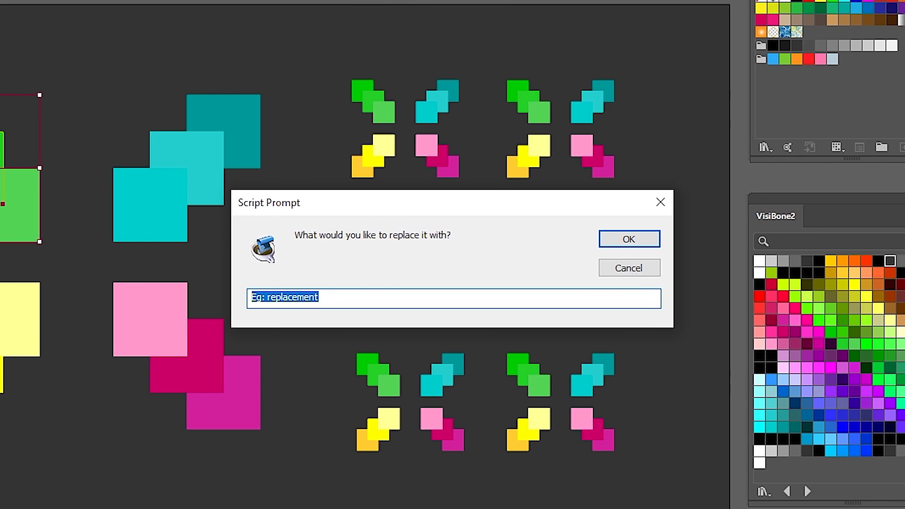
type("Green S")
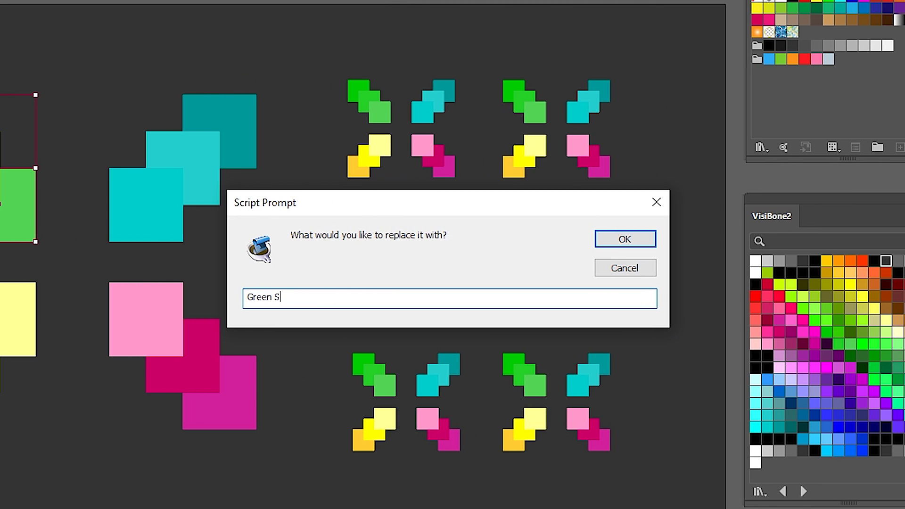
key("Return")
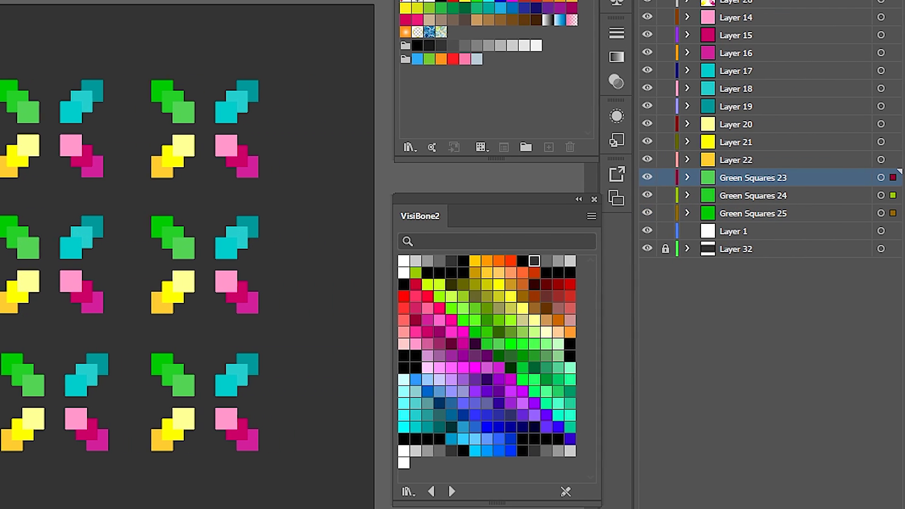
- Check the names of the three green square layers
left_click(753, 195)
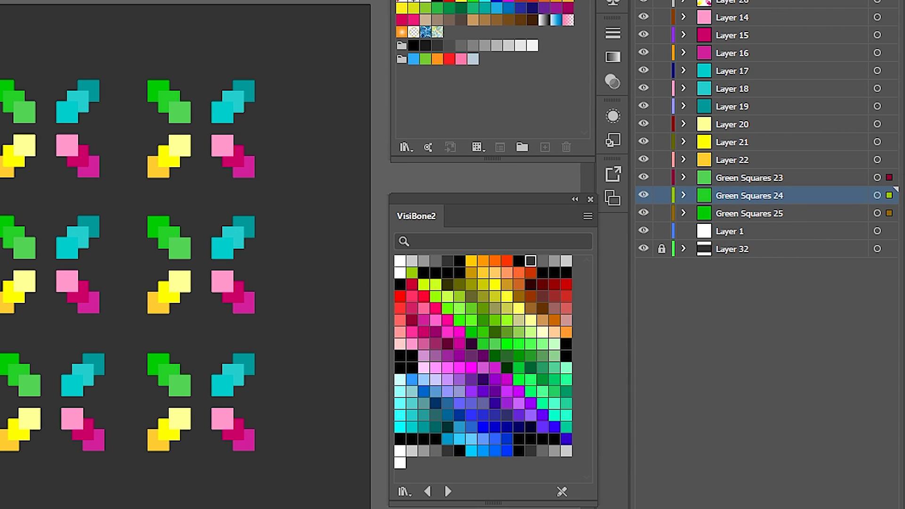
left_click(753, 213)
left_click(752, 195)
left_click(753, 213)
left_click(753, 177)
left_click(752, 195)
left_click(753, 213)
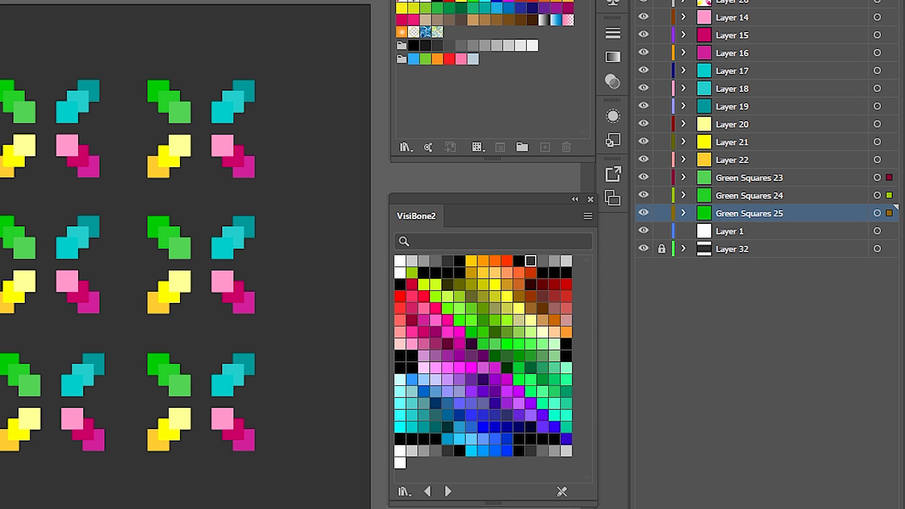
left_click(752, 177)
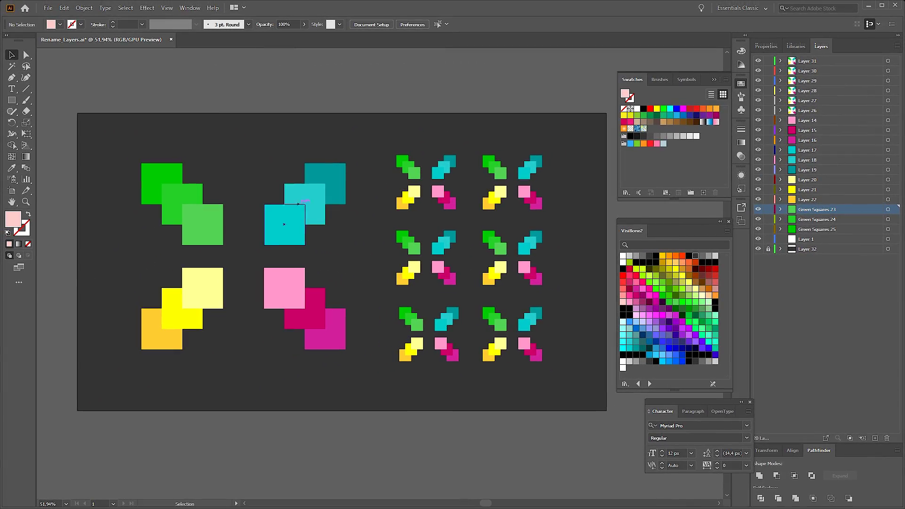
- Select the three large turquoise squares and run the layer-renaming script, replacing "Layer" with "Electric Squares" in their layer names
left_click_drag(344, 243, 344, 243)
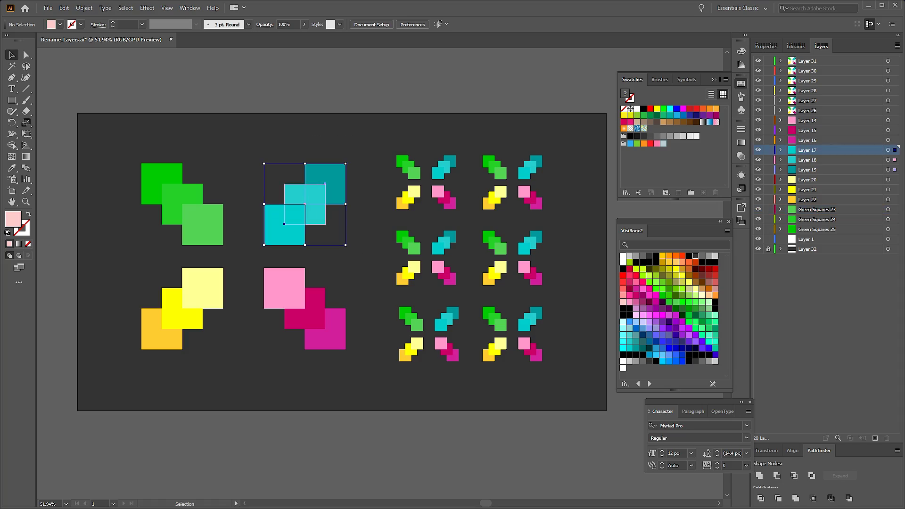
left_click(48, 8)
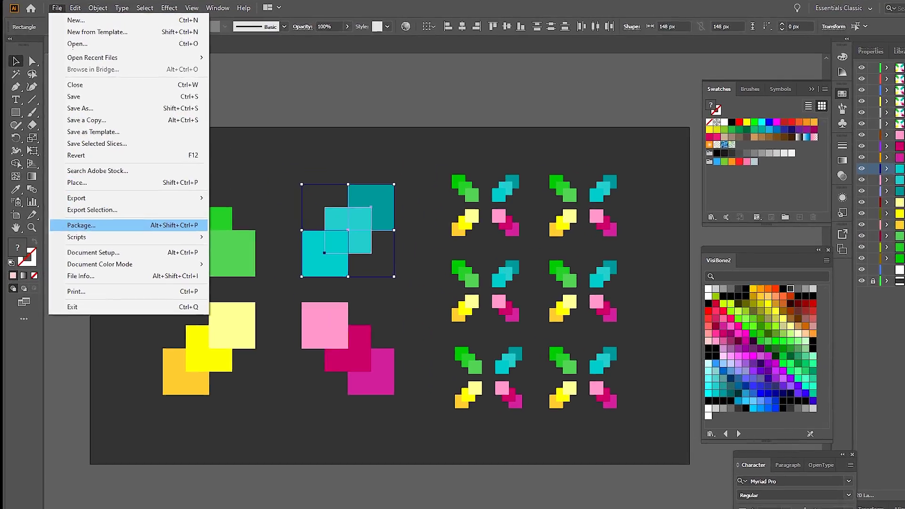
mouse_move(68, 215)
left_click(219, 237)
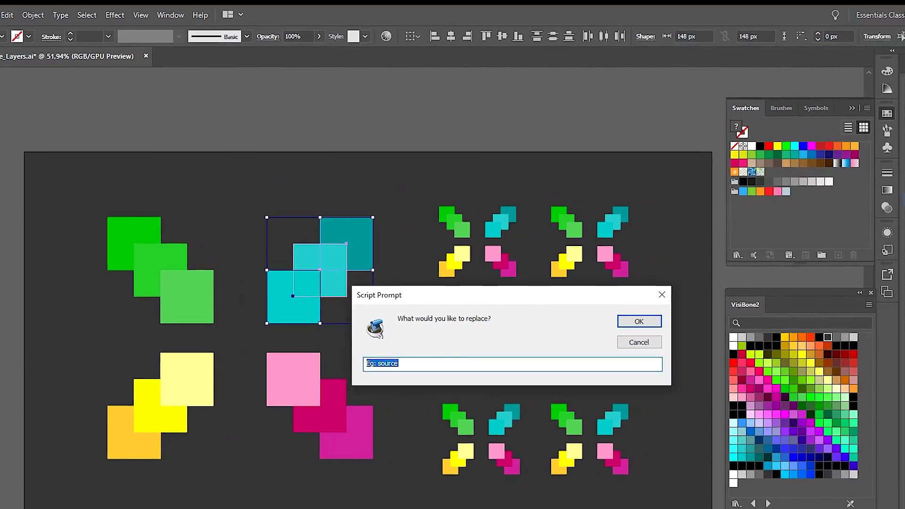
type("Layer")
key("Return")
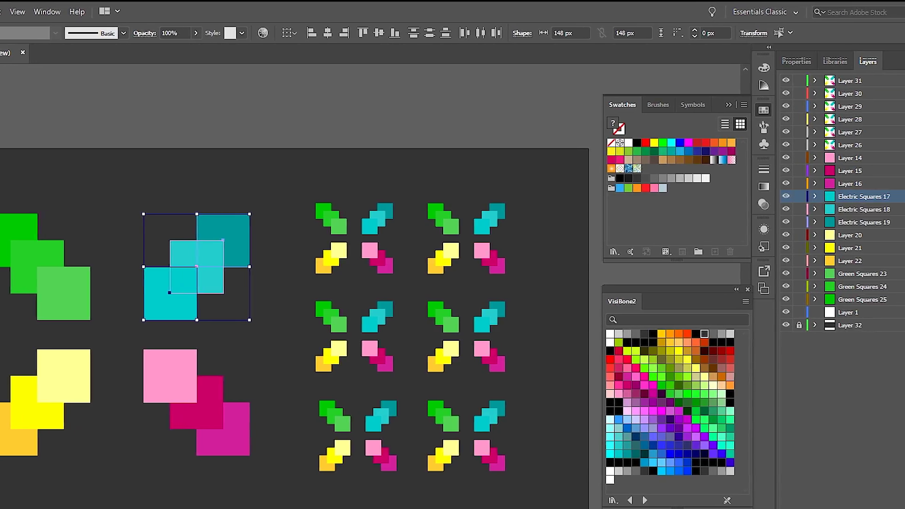
- Select the artwork on layers 20 to 22 and run the layer-renaming script, replacing "Layer" with "Yellow squares" in their names
left_click(822, 234)
left_click(822, 260)
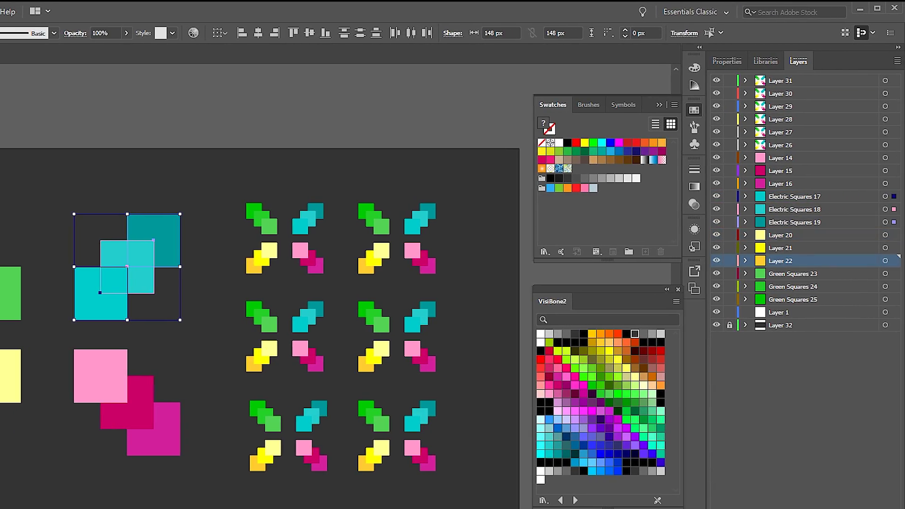
left_click(822, 235, "shift")
left_click(893, 234)
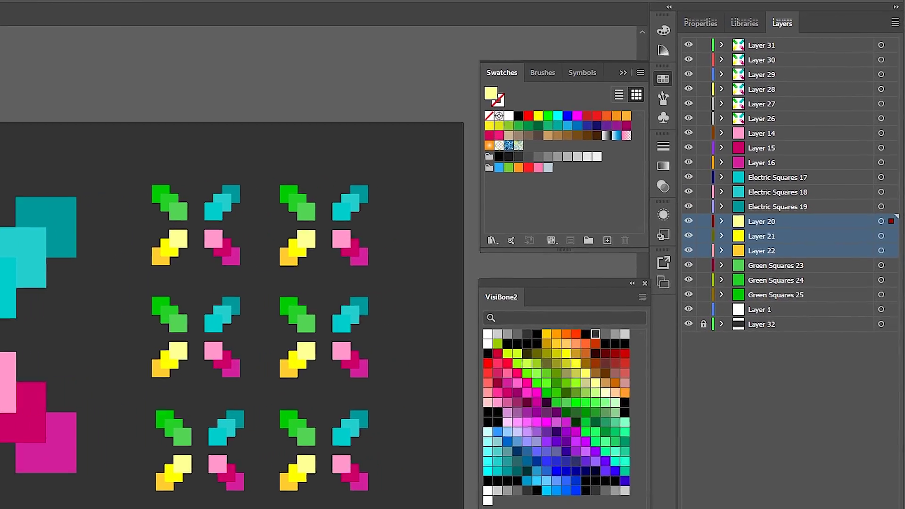
left_click(891, 236)
left_click(890, 221, "shift")
left_click(891, 251, "shift")
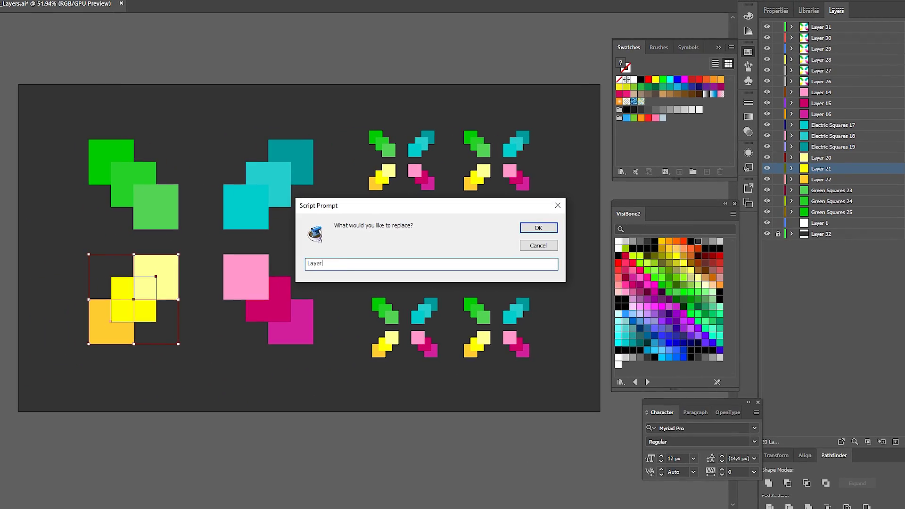
key("Return")
type("Yellow squares")
key("Return")
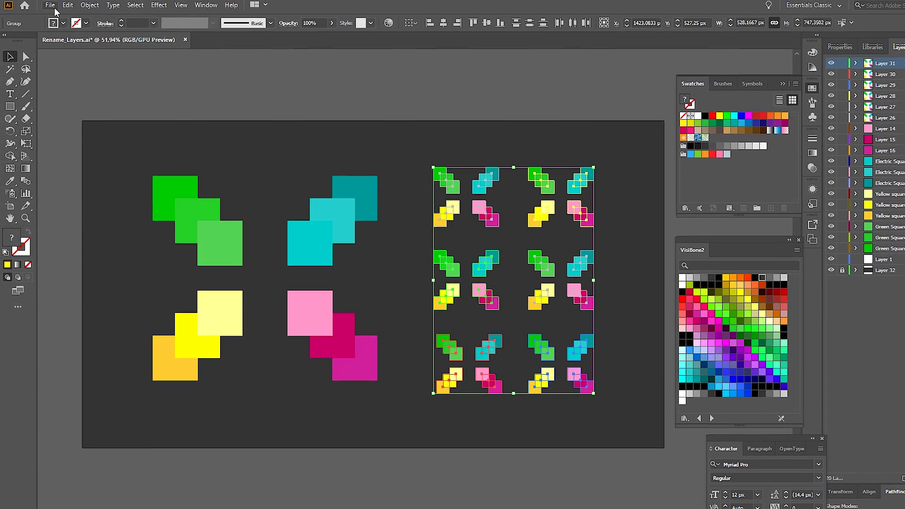
- Run the layer-renaming script on the six selected small icon groups, replacing "Layer" with "Icons", and deselect the artwork
left_click(50, 6)
mouse_move(69, 227)
left_click(233, 249)
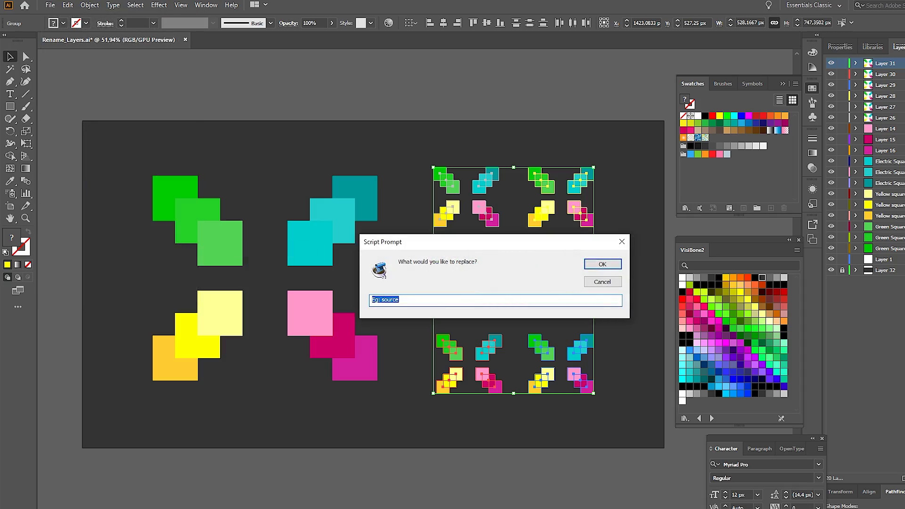
type("Layer")
key("Return")
type("Icons")
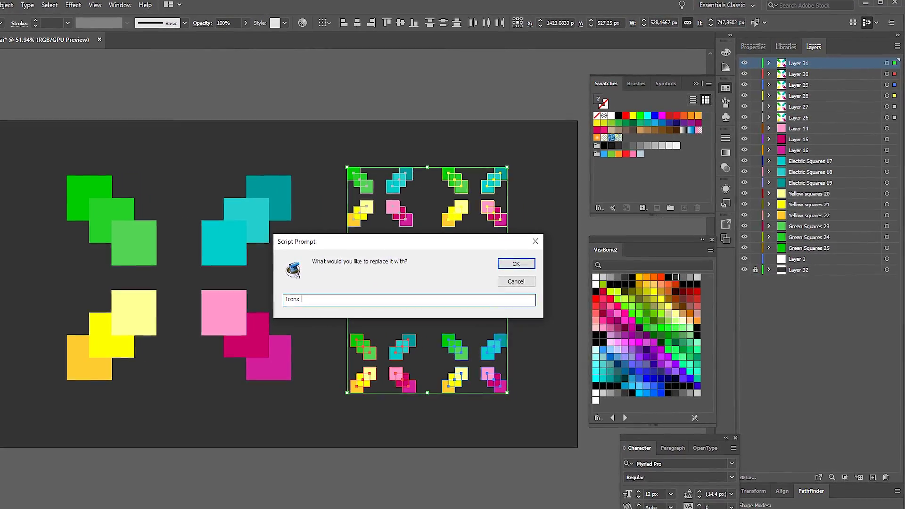
key("Return")
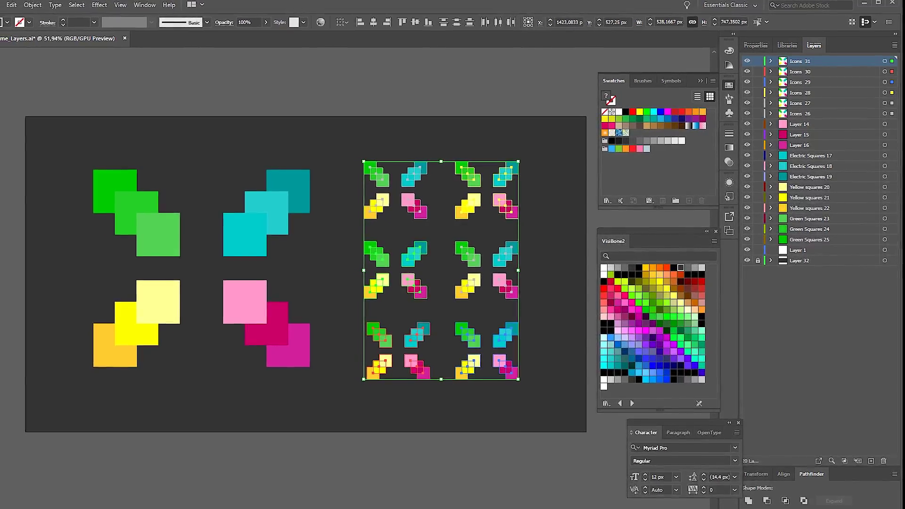
left_click(501, 112)
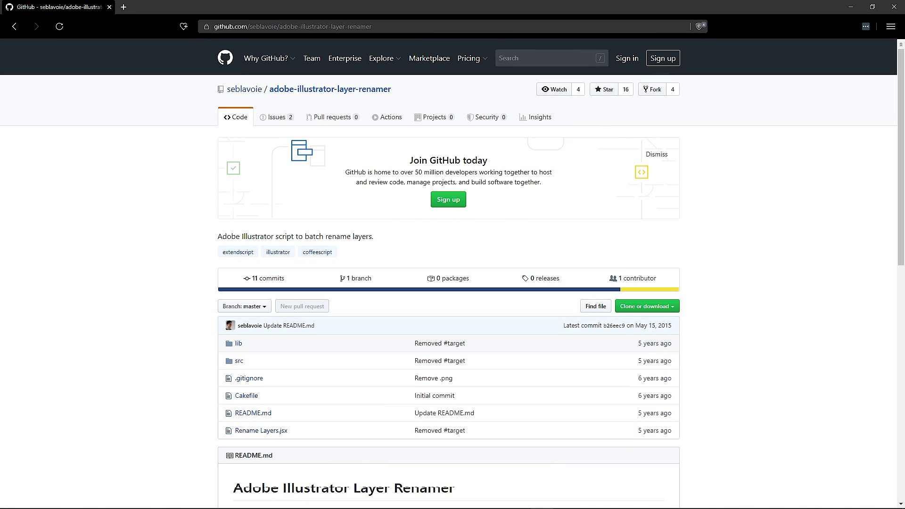
- Read the description and installation instructions of the adobe-illustrator-layer-renamer repository on GitHub in the browser
mouse_move(244, 89)
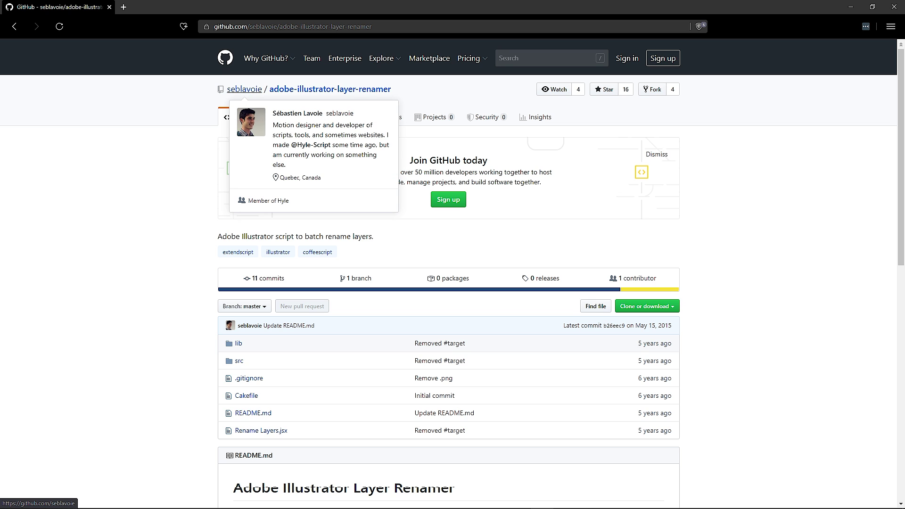
scroll(448, 283, "down", 5)
left_click(333, 28)
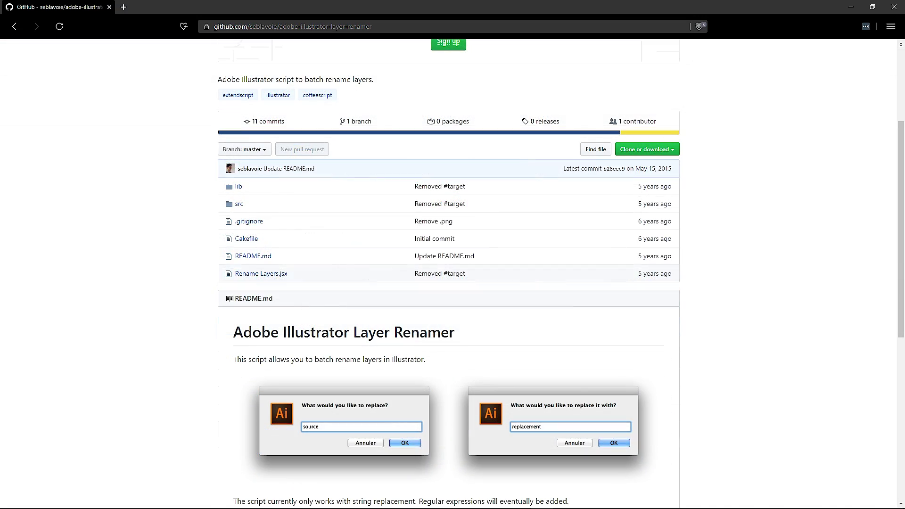
scroll(447, 275, "down", 7)
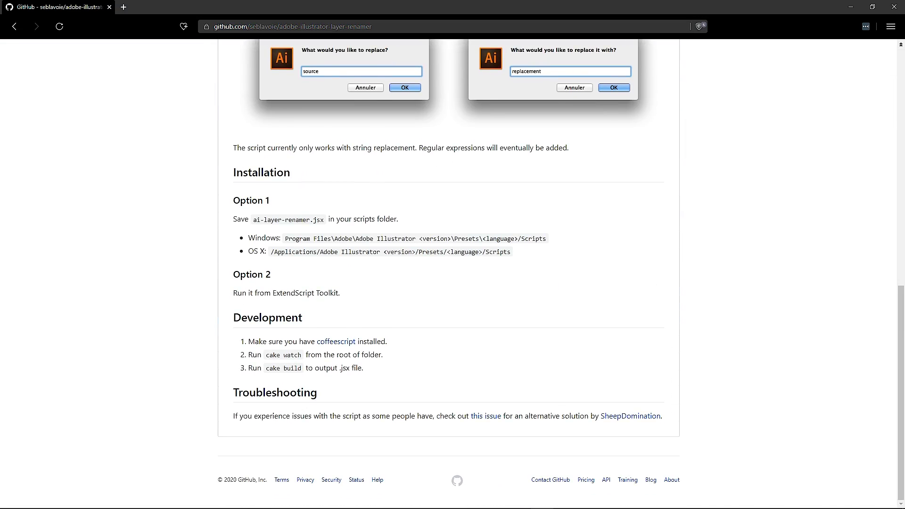
scroll(448, 283, "up", 9)
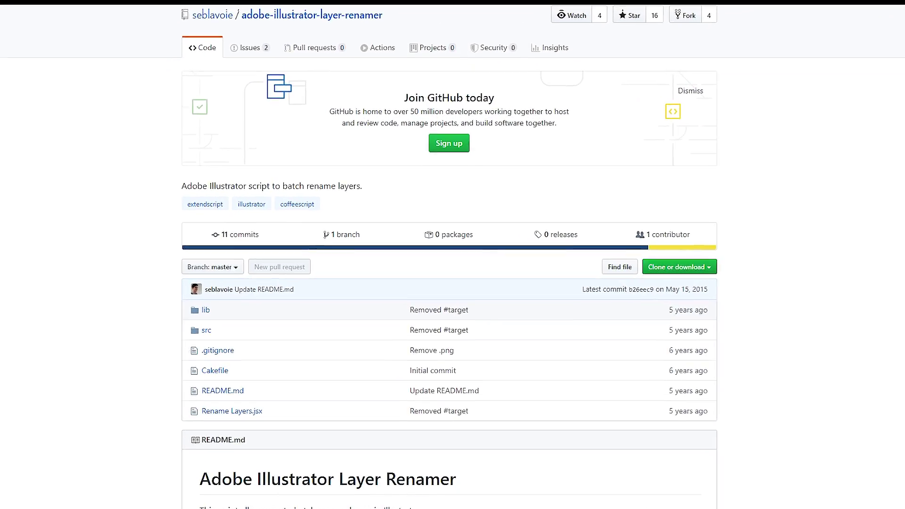
- Download the repository as adobe-illustrator-layer-renamer-master.zip into the Upload folder
left_click(647, 268)
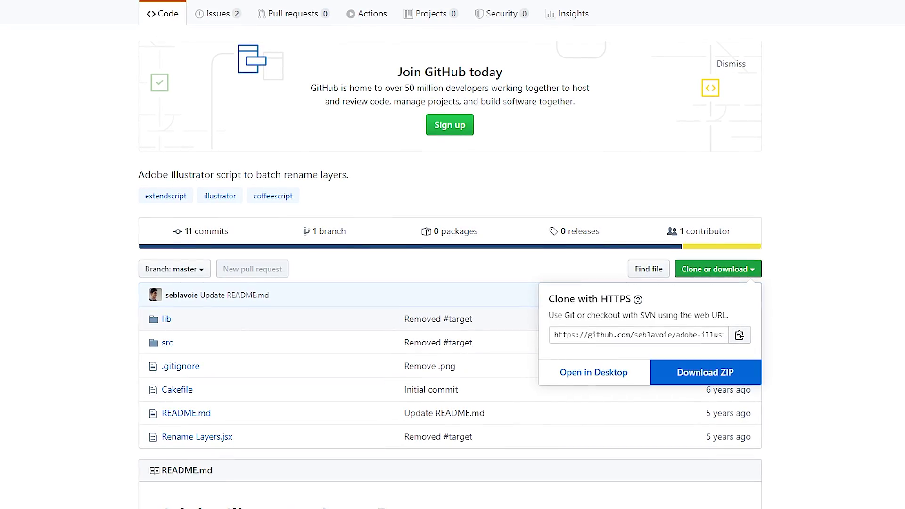
left_click(705, 371)
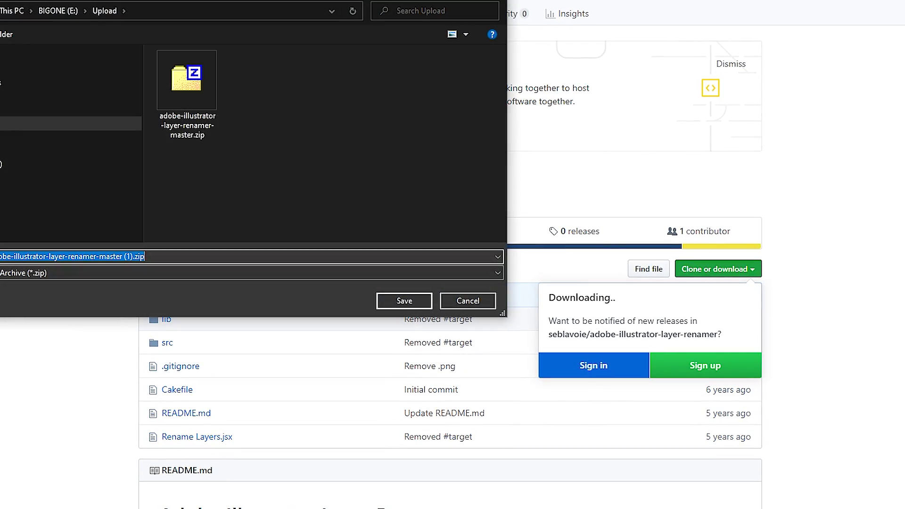
left_click(199, 101)
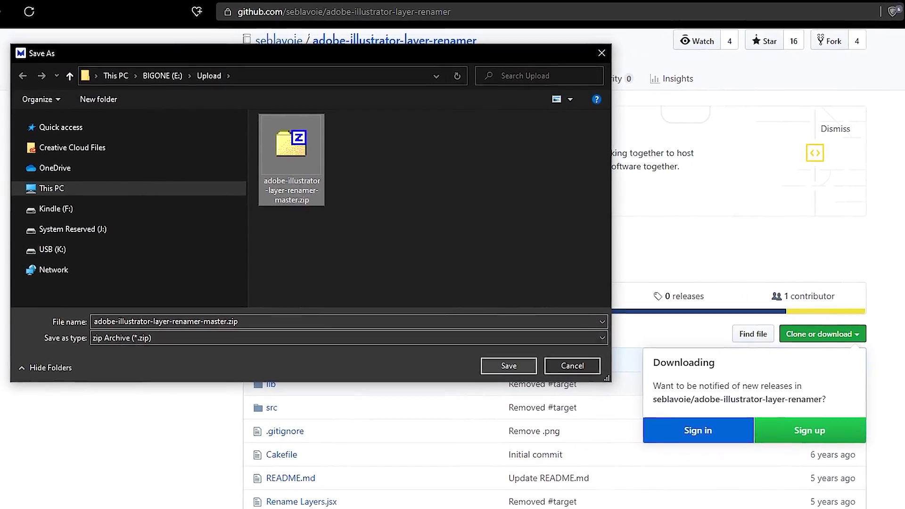
left_click(415, 308)
left_click(612, 336)
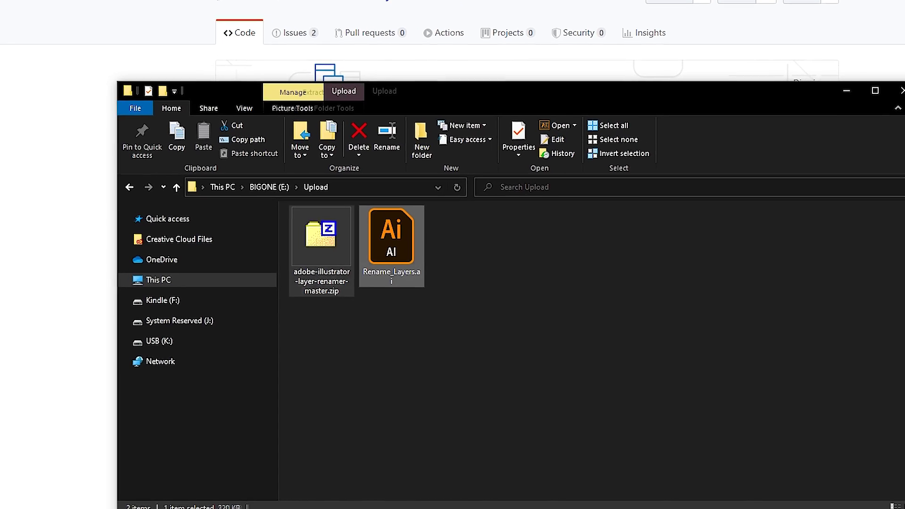
- In the file manager, extract the downloaded ZIP with 7-Zip into its own adobe-illustrator-layer-renamer-master folder
right_click(325, 238)
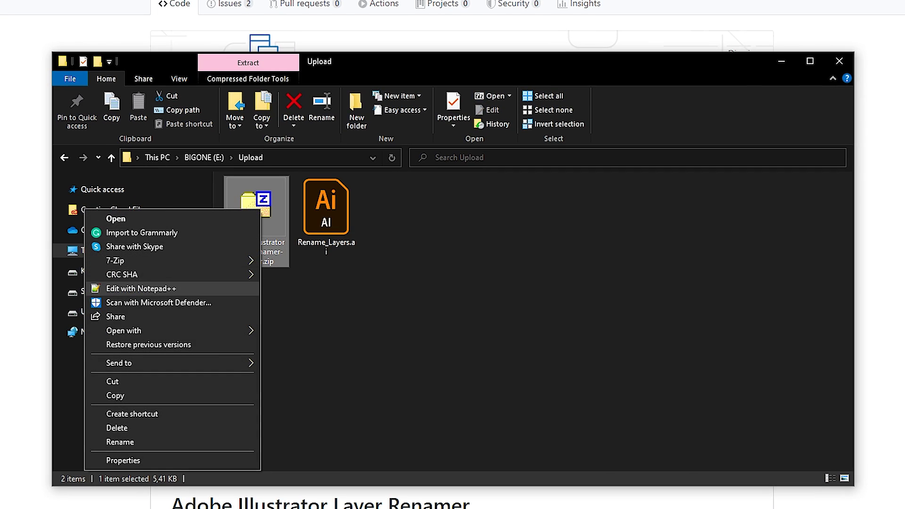
mouse_move(174, 260)
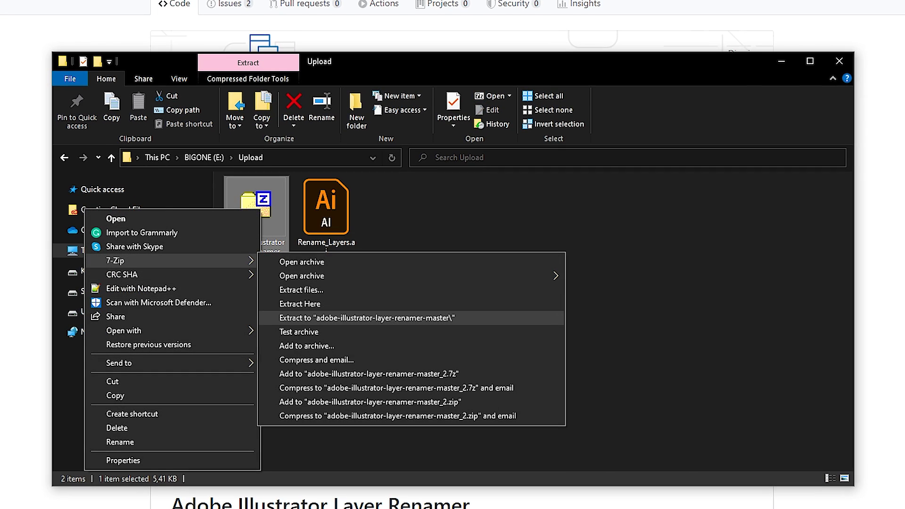
left_click(330, 318)
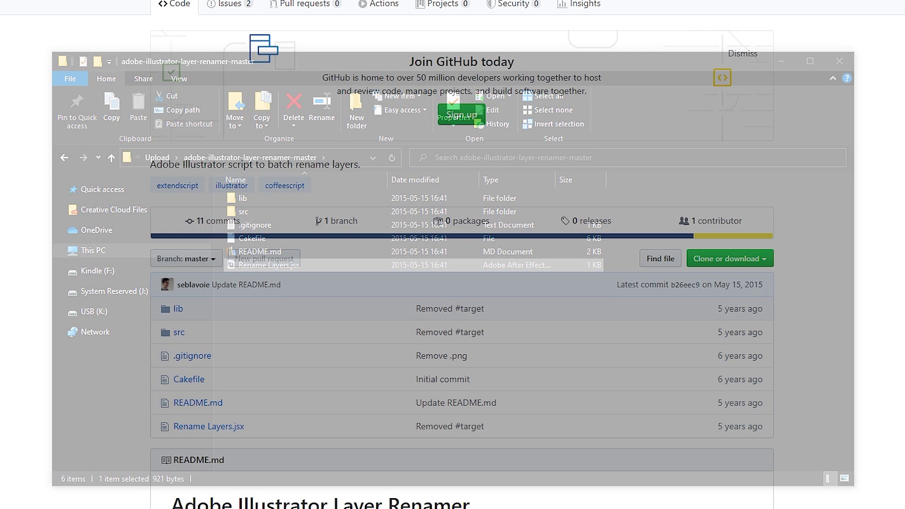
- Look up the Windows and OS X script folder paths in the README's Installation section and highlight the OS X line
scroll(452, 255, "down", 10)
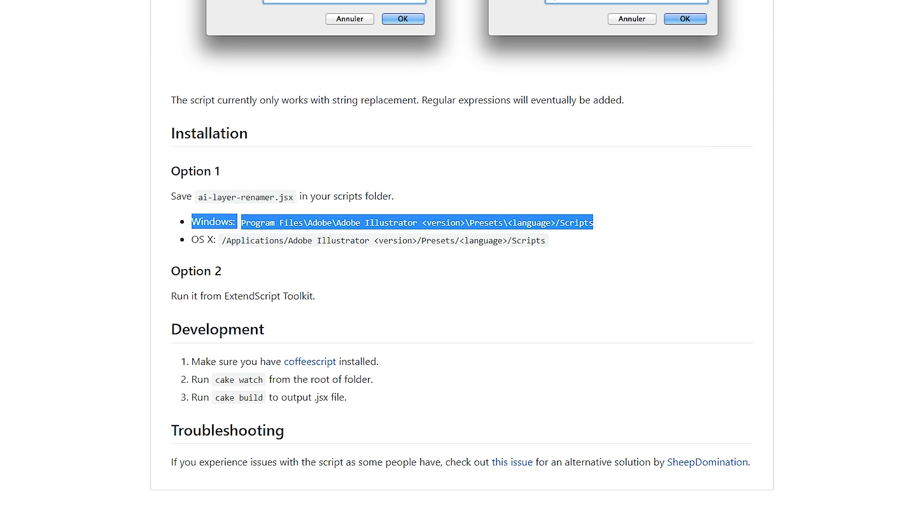
left_click_drag(191, 240, 545, 239)
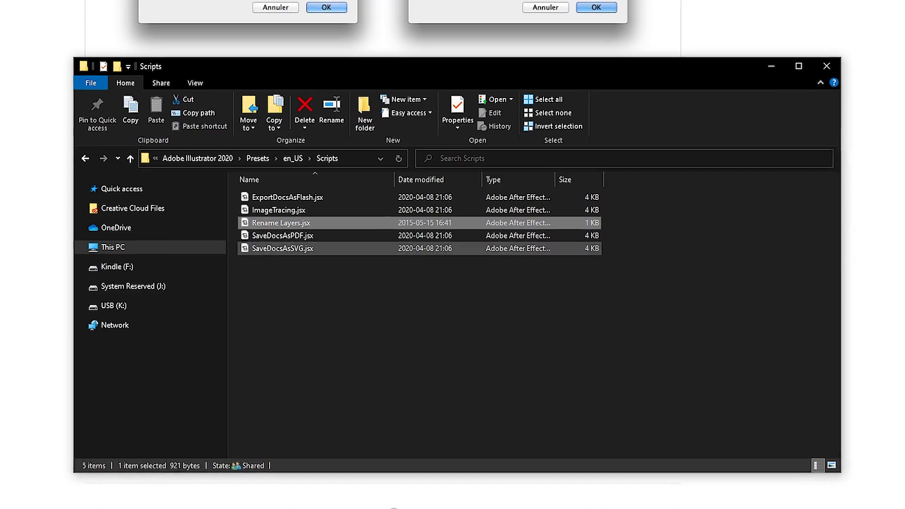
- In the file manager, browse from Program Files to Adobe\Adobe Illustrator 2020\Presets\en_US\Scripts and select Rename Layers.jsx
left_click(349, 152)
left_click(325, 153)
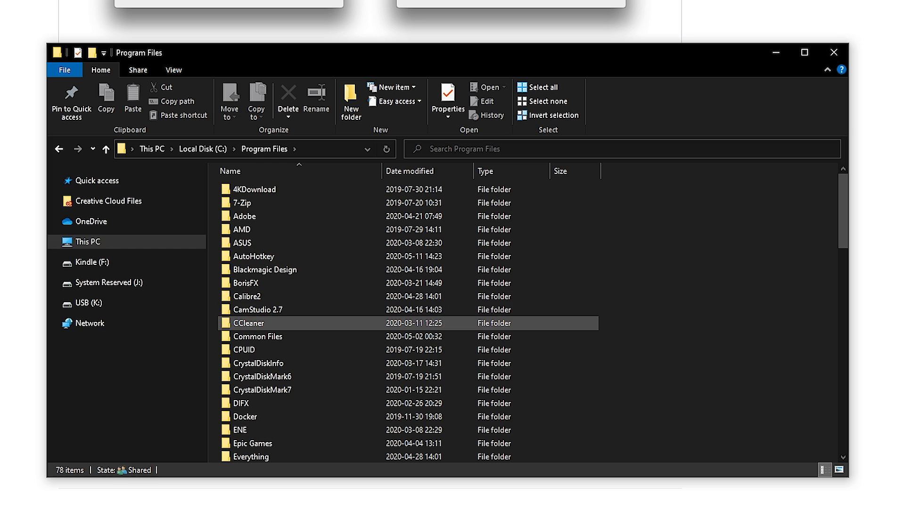
double_click(244, 216)
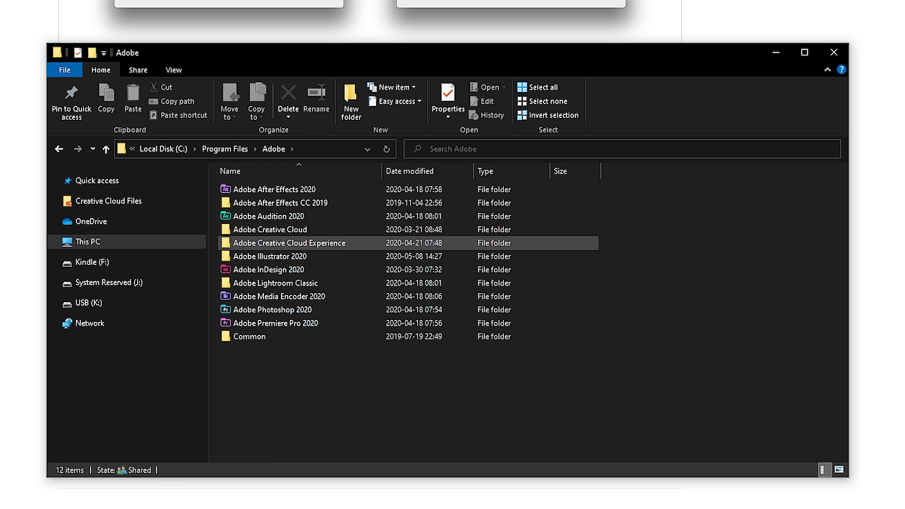
double_click(270, 256)
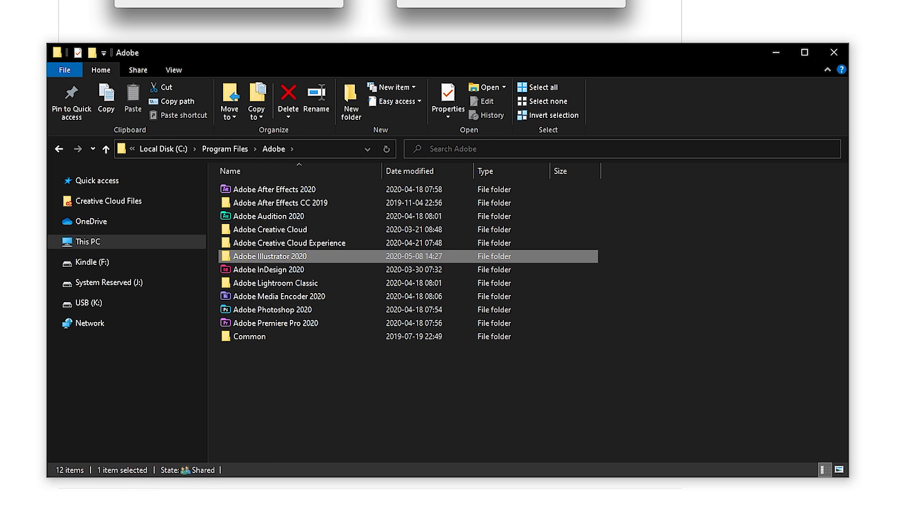
double_click(246, 215)
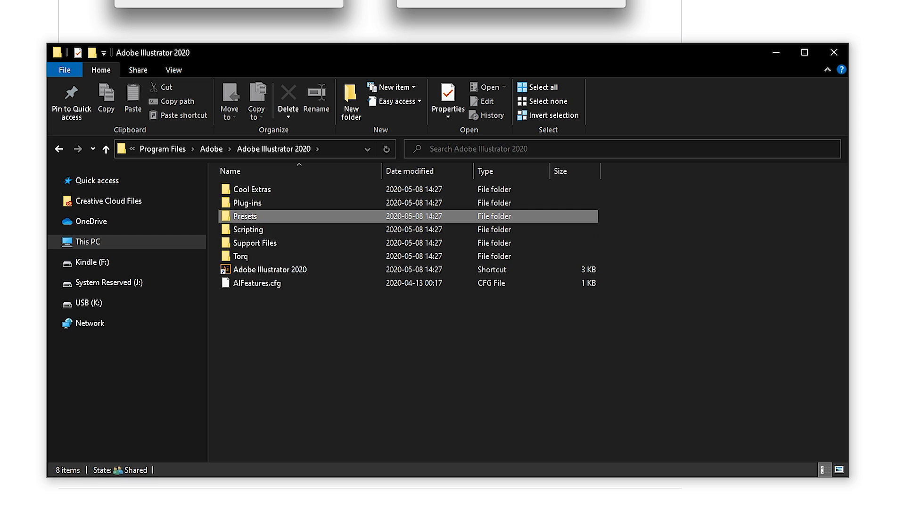
double_click(245, 189)
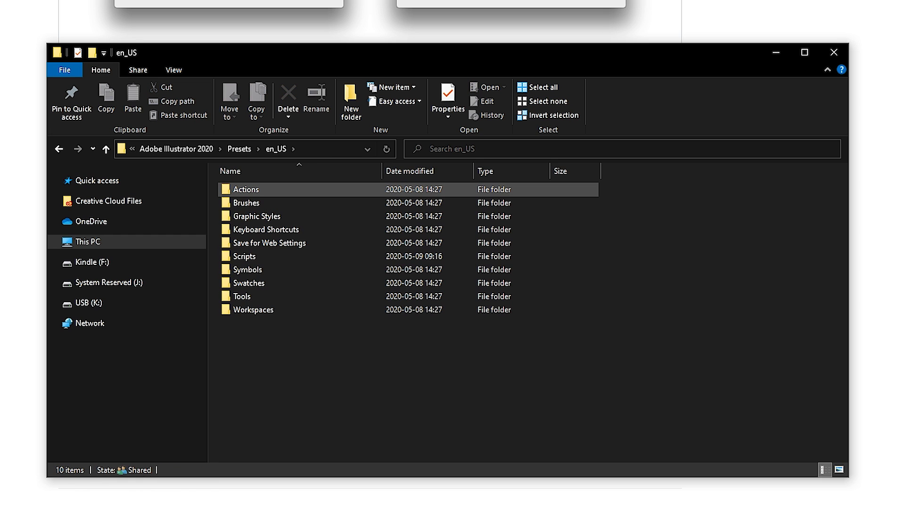
double_click(259, 256)
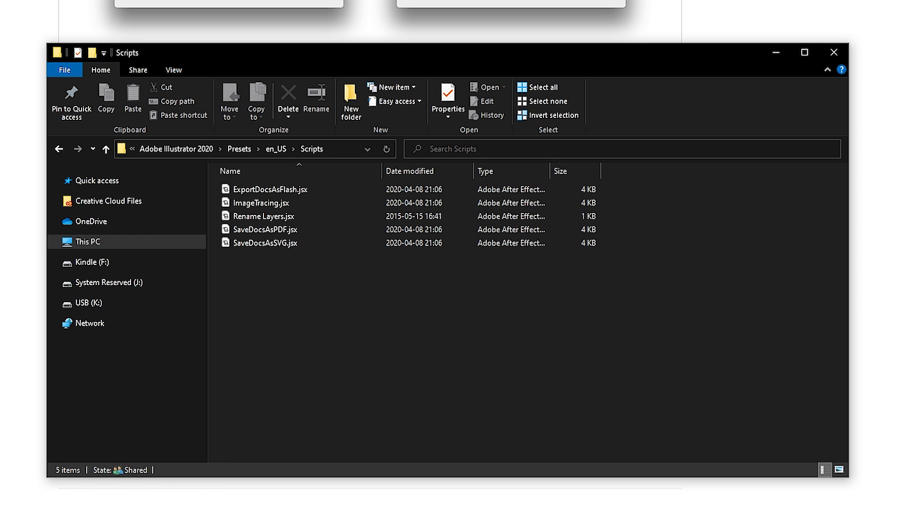
left_click(263, 216)
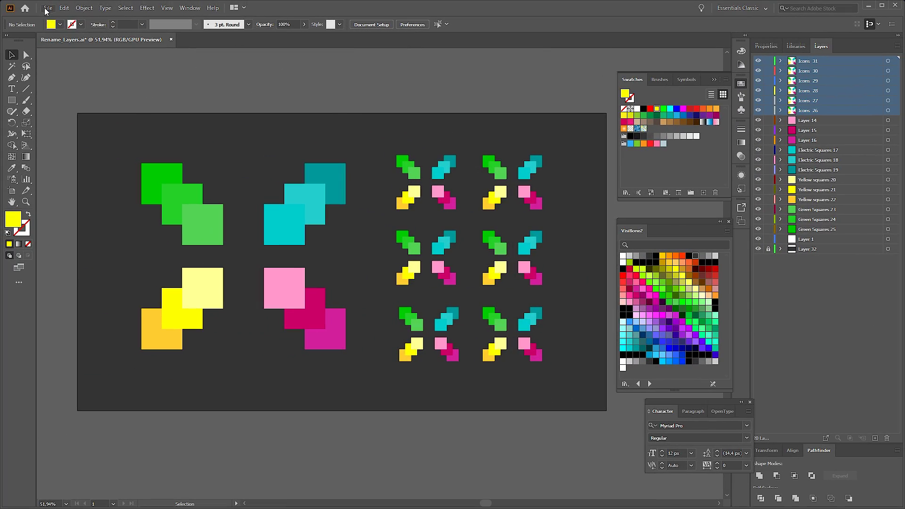
- Switch to Illustrator and find the Rename Layers entry among the installed scripts
left_click(48, 8)
mouse_move(94, 209)
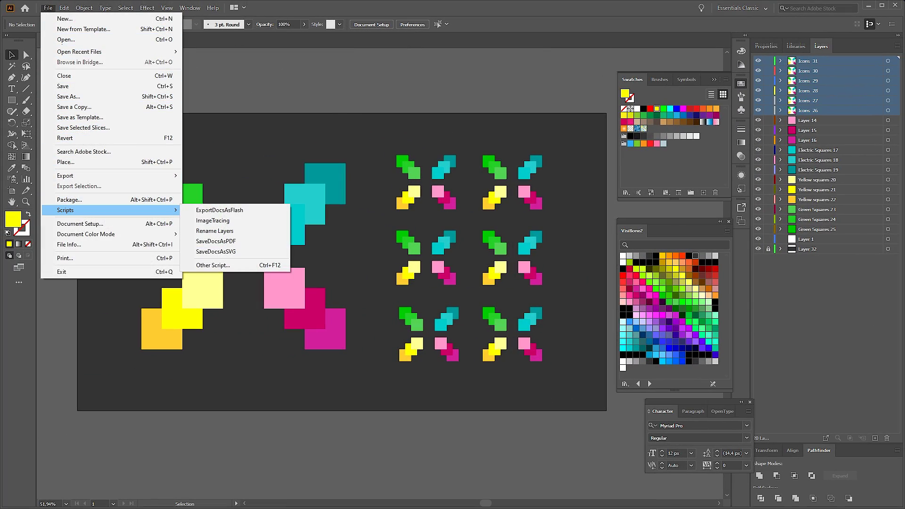
left_click(214, 231)
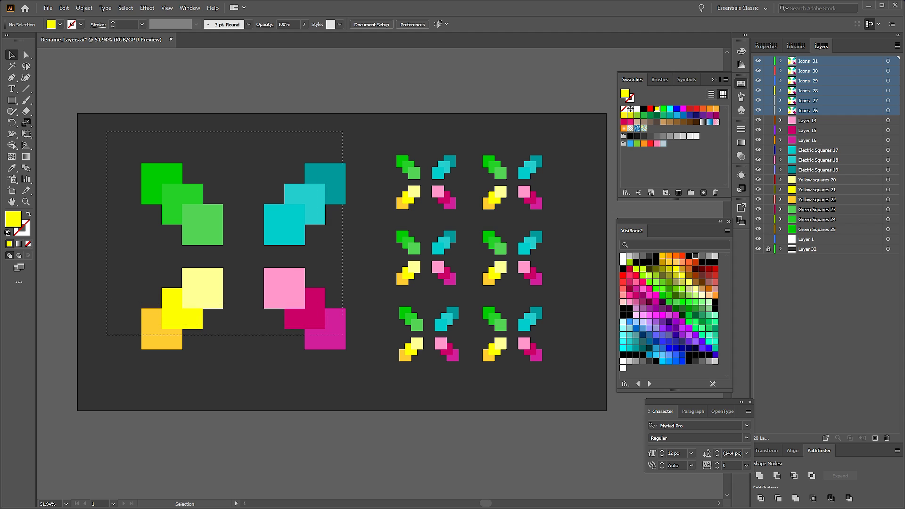
- Select the twelve large squares on the artboard and begin running a script on them
left_click(50, 11)
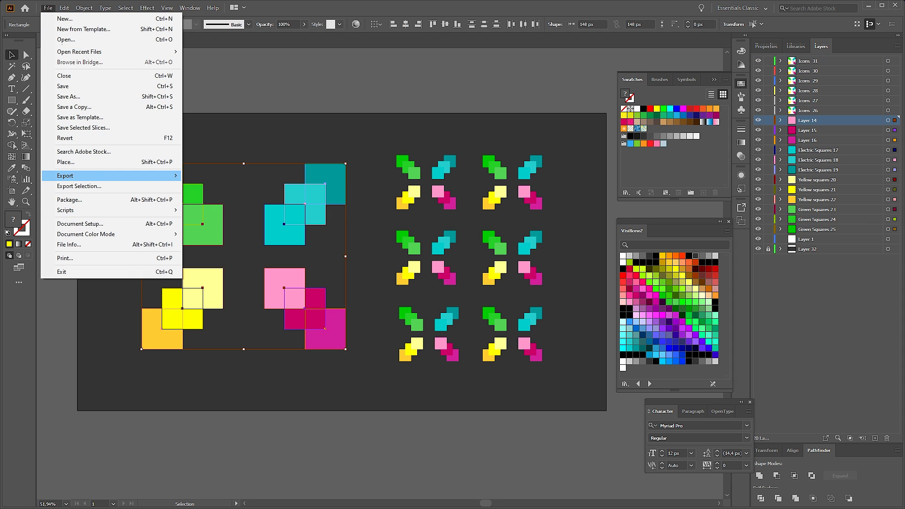